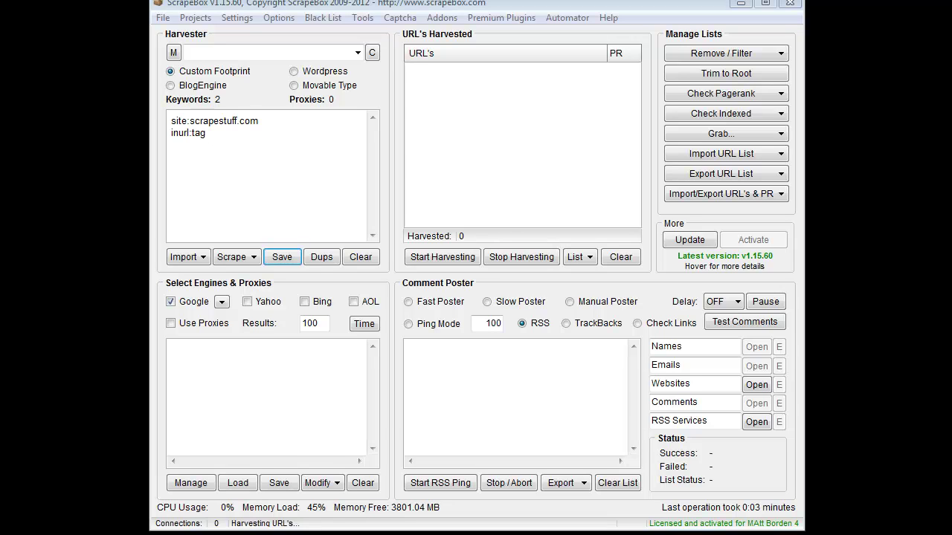
Browse the available add-ons catalogue, then launch the ScrapeBox Google Competition Finder add-on
click(442, 18)
click(456, 37)
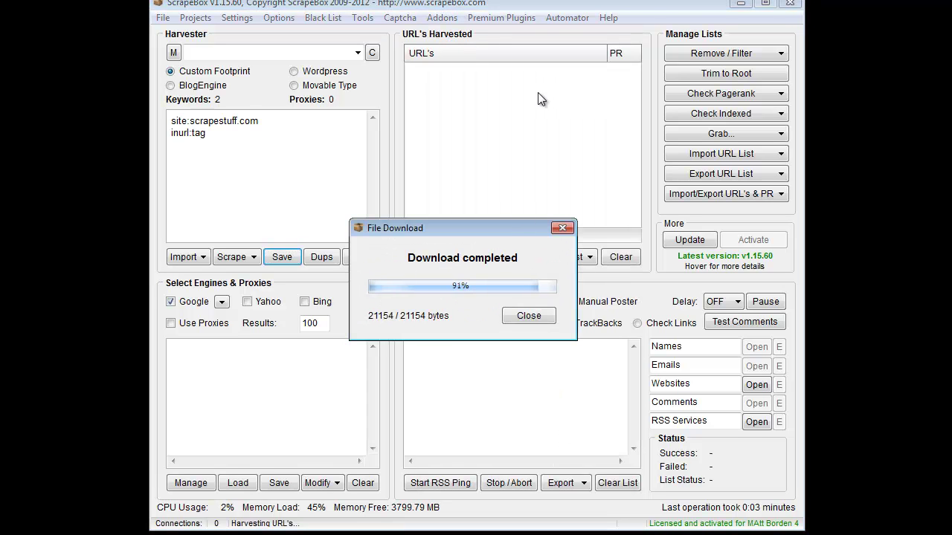
click(529, 317)
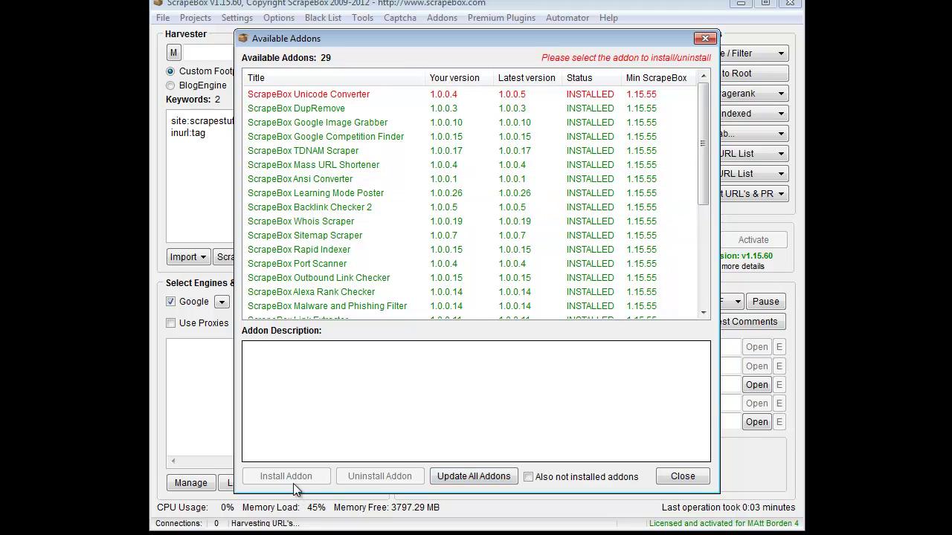
click(680, 477)
click(446, 21)
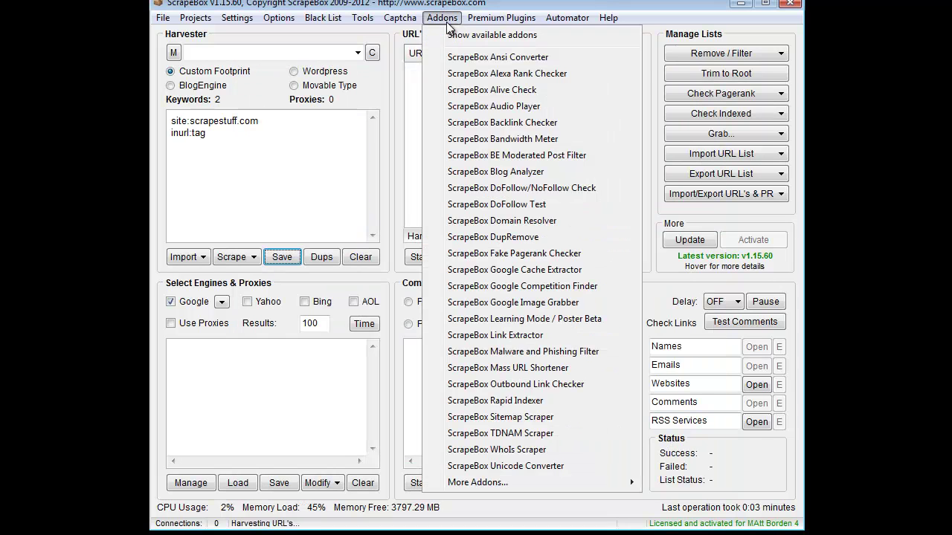
click(541, 287)
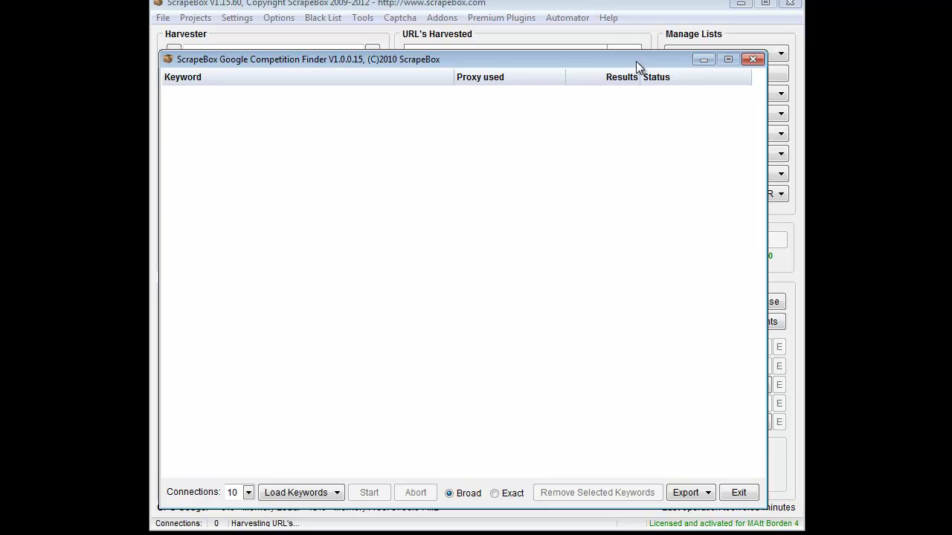
Load the keyword file with car, lanscaping los angeles california and blue widgets in canada
click(322, 494)
click(327, 526)
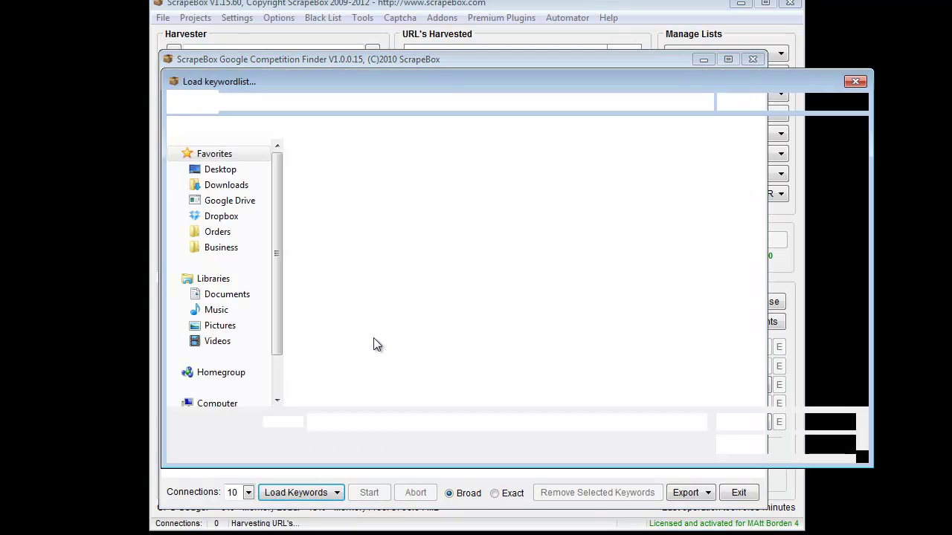
double_click(348, 232)
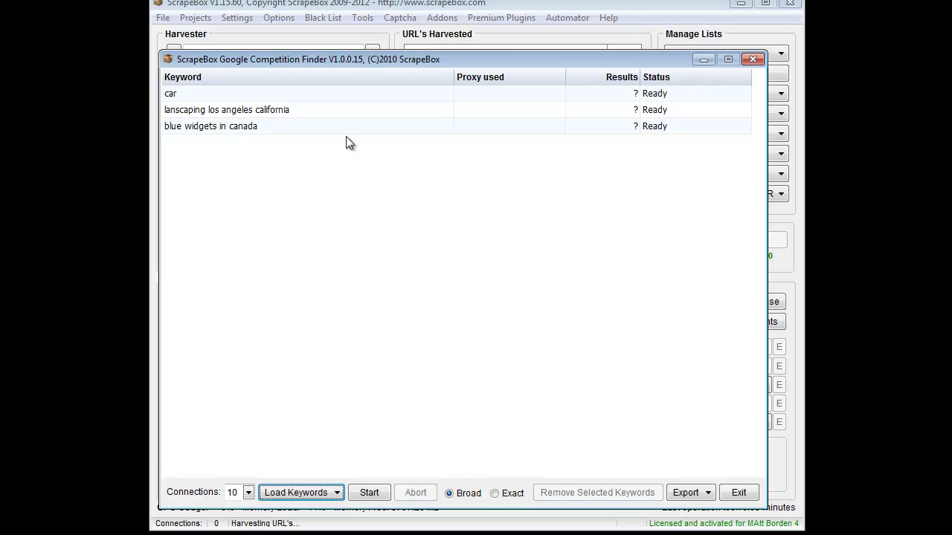
click(249, 493)
click(287, 441)
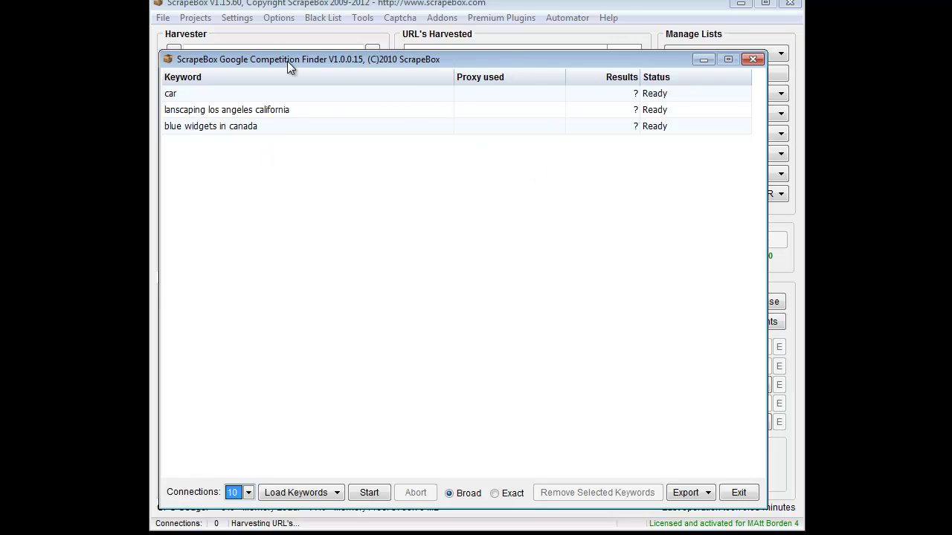
drag(287, 61, 384, 28)
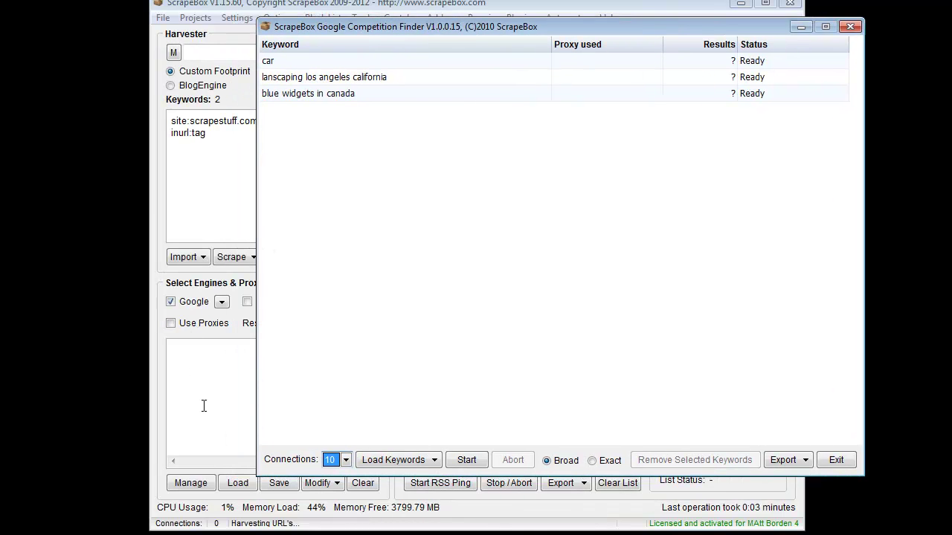
drag(529, 30, 446, 53)
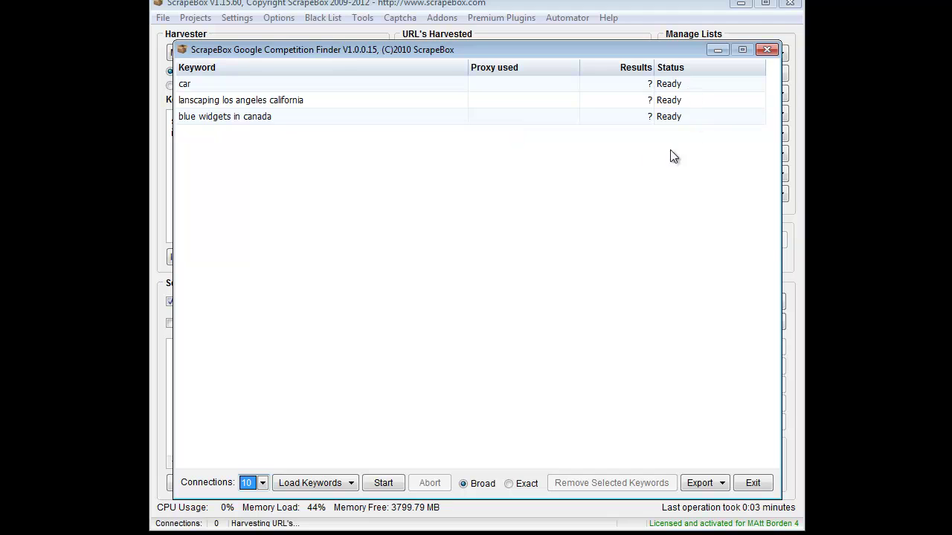
Run the Broad-match lookup, giving 4,329,999,872, 81,400,000 and 54,700,000 results
click(383, 483)
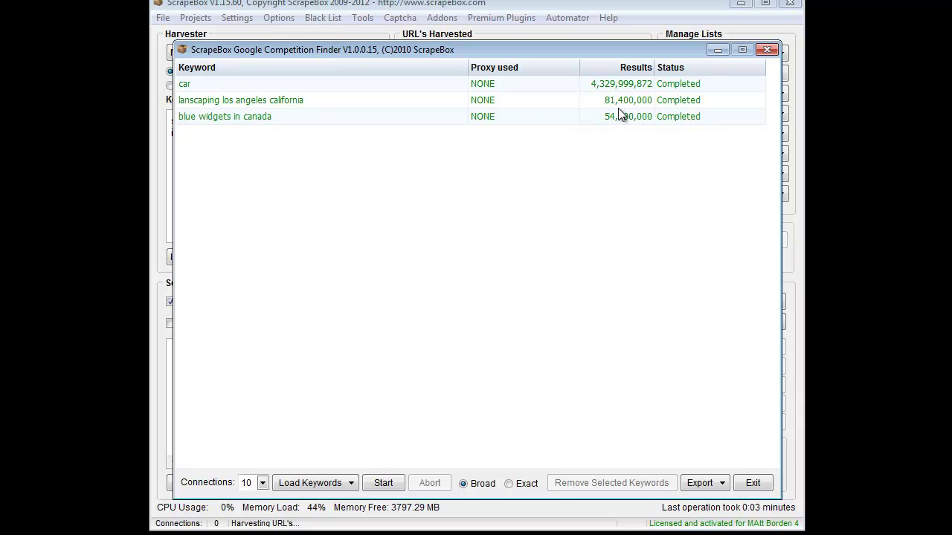
Reload the three-keyword file and run an Exact-match count, getting 33,100 and 2 results
click(334, 483)
click(334, 518)
double_click(365, 222)
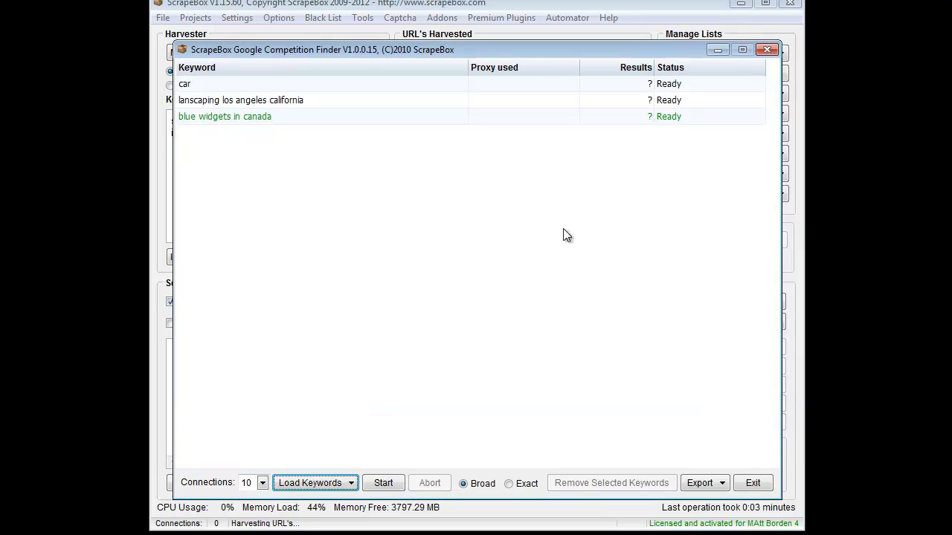
click(518, 484)
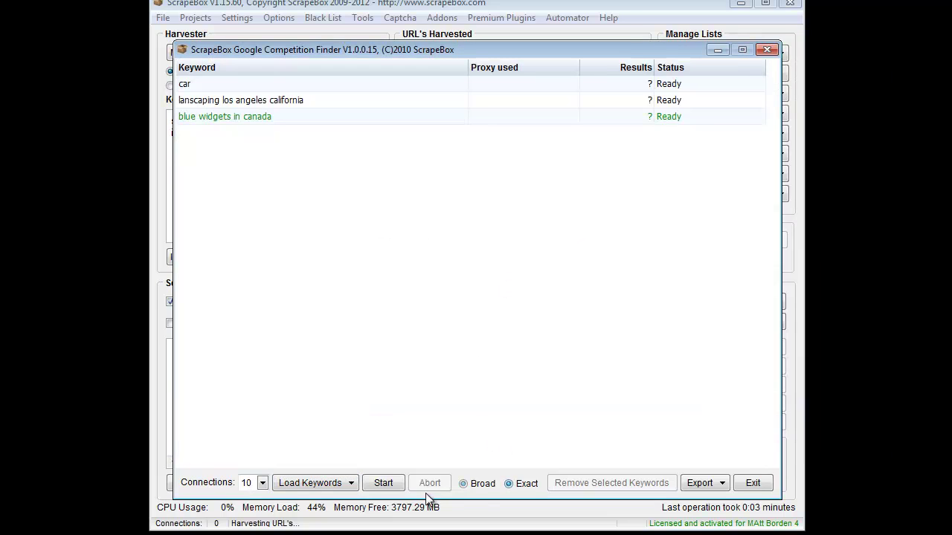
click(383, 483)
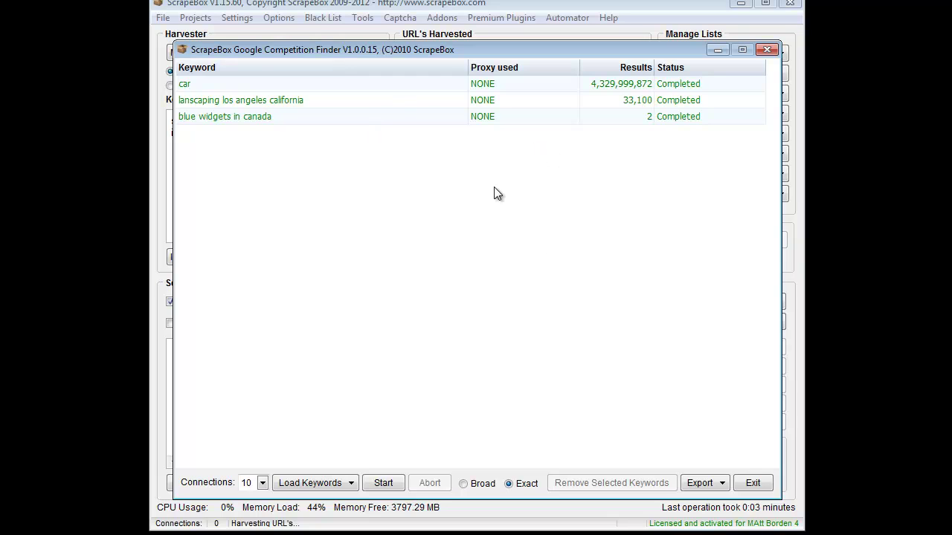
Delete the blue widgets in canada keyword, then select both remaining car and landscaping rows
click(550, 119)
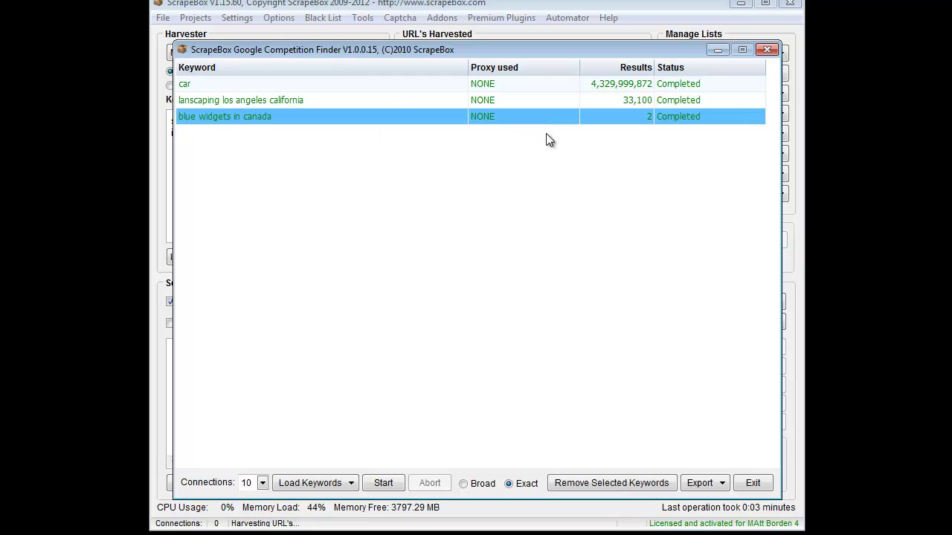
click(589, 487)
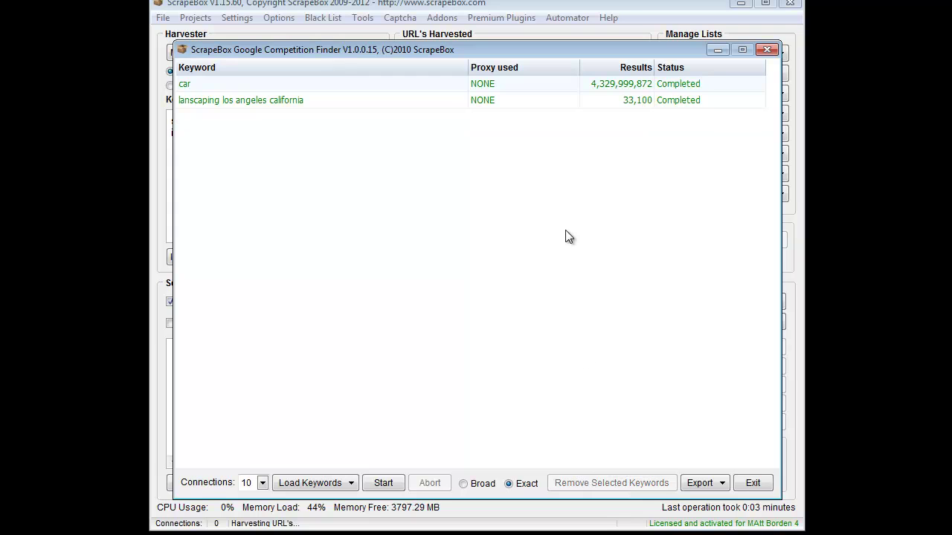
click(330, 101)
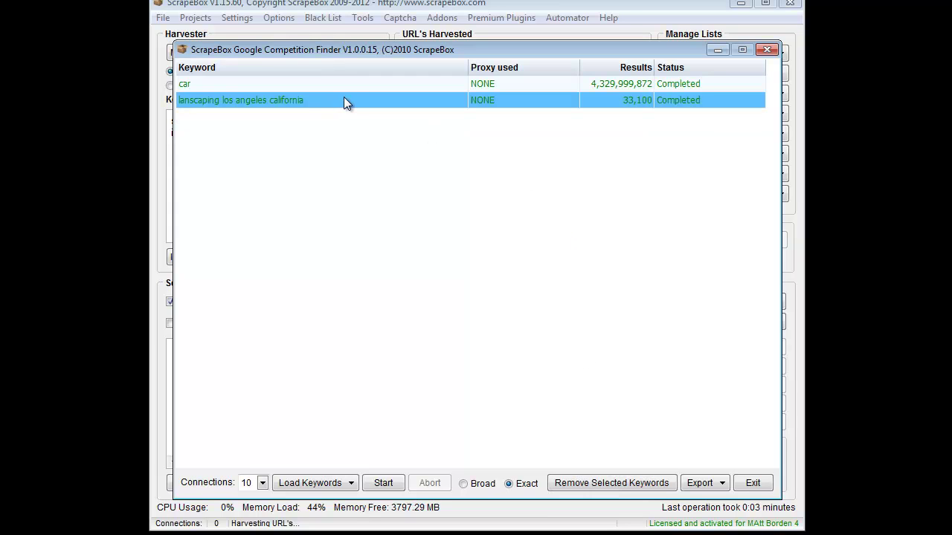
ctrl+click(331, 89)
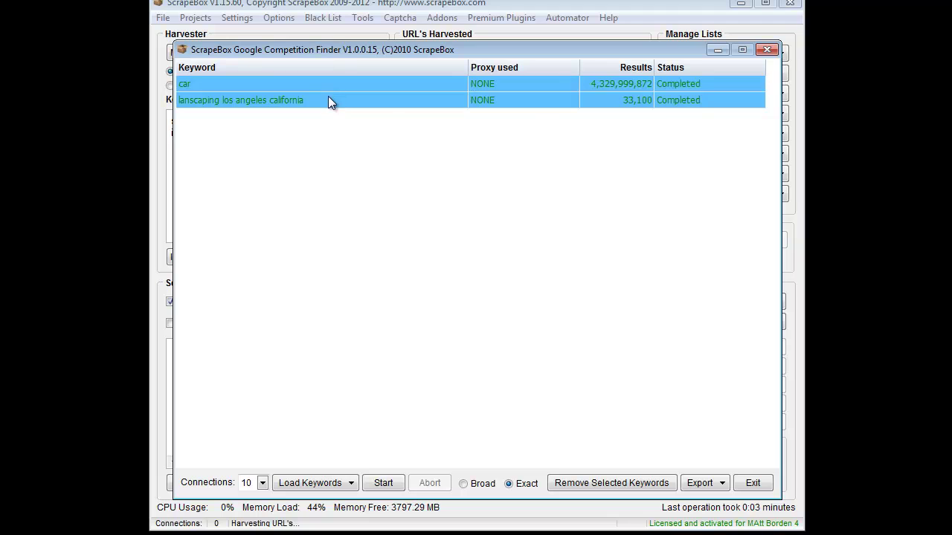
ctrl+click(328, 96)
ctrl+click(331, 88)
ctrl+click(332, 101)
ctrl+click(336, 88)
click(703, 484)
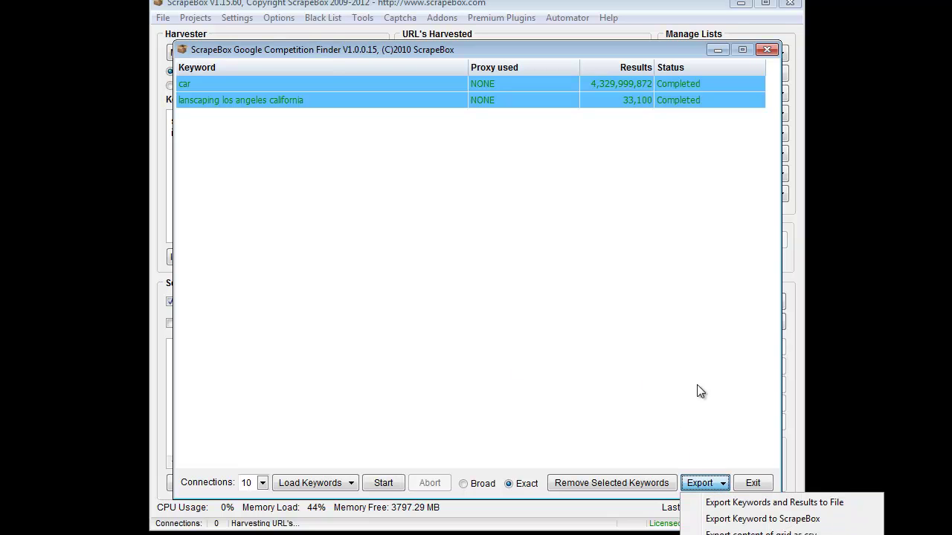
drag(623, 52, 604, 5)
click(696, 438)
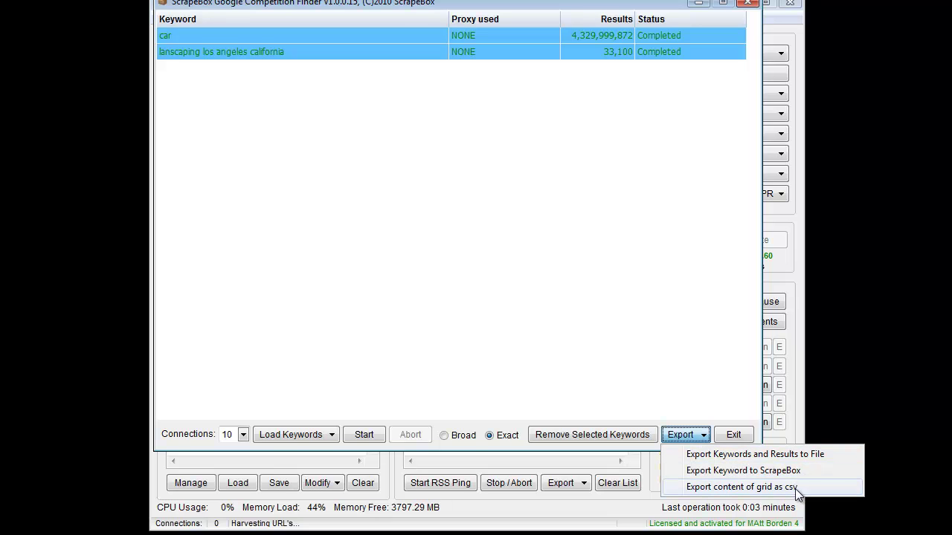
click(682, 296)
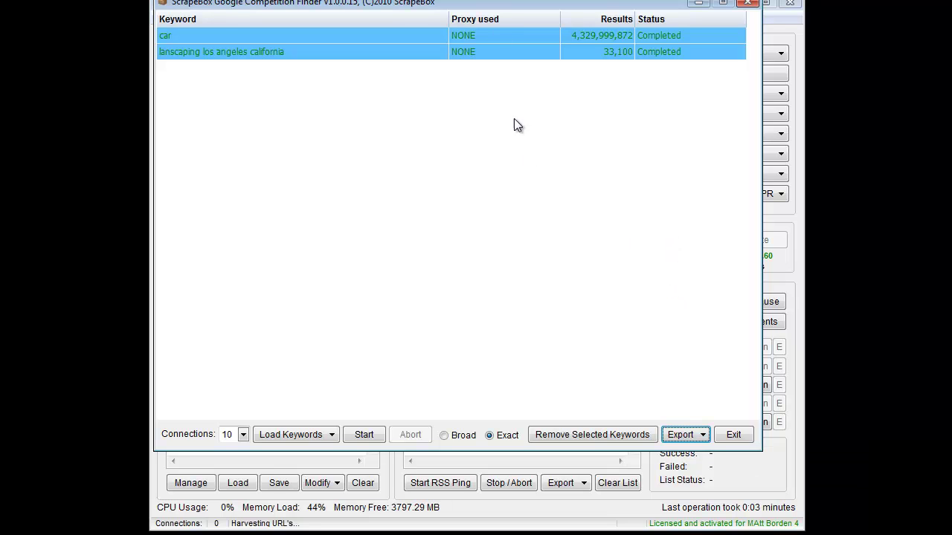
drag(487, 4, 502, 35)
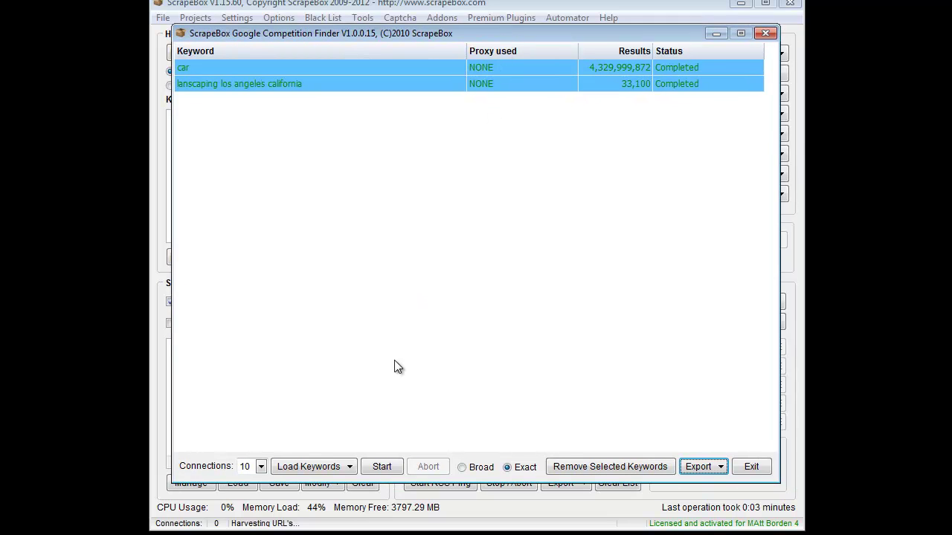
Load the footprints file with site:scrapestuff.com and inurl:tag, then clear the row selection
click(348, 468)
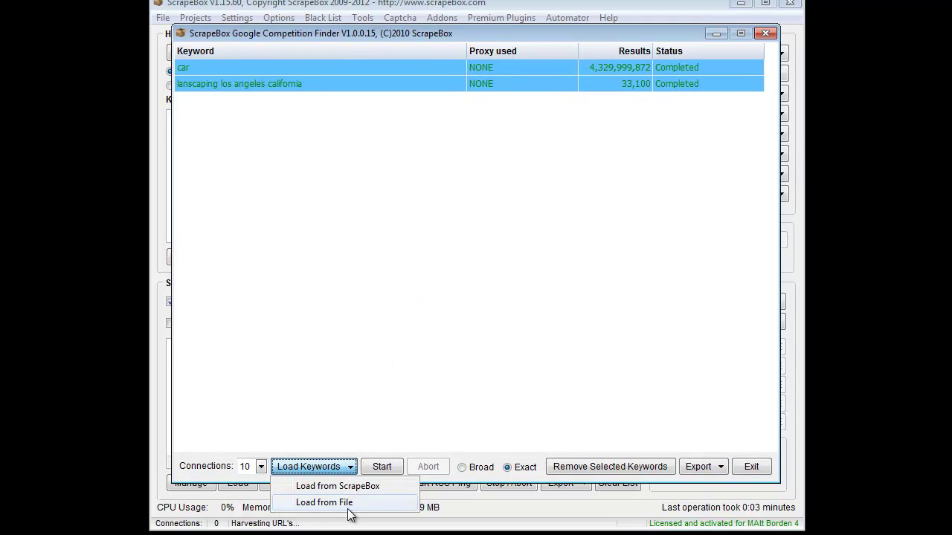
click(348, 507)
double_click(359, 222)
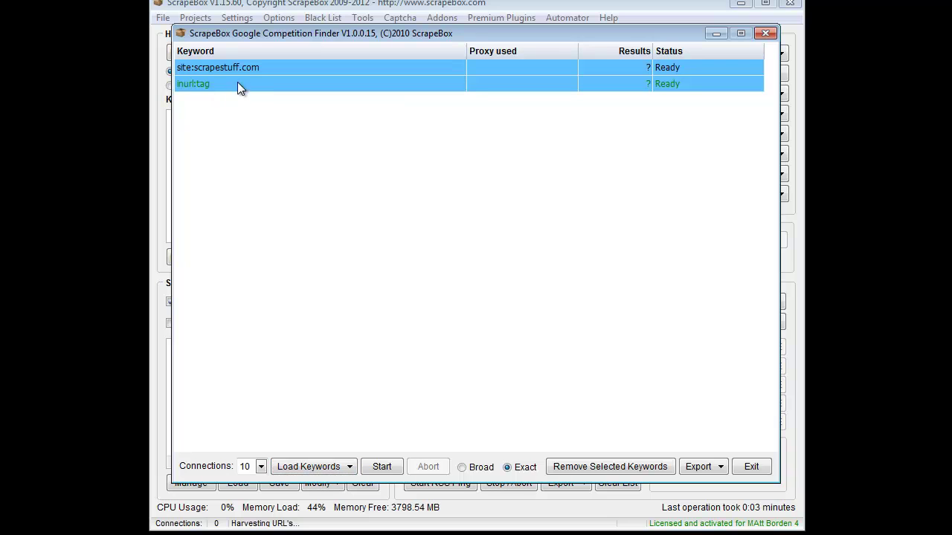
click(261, 75)
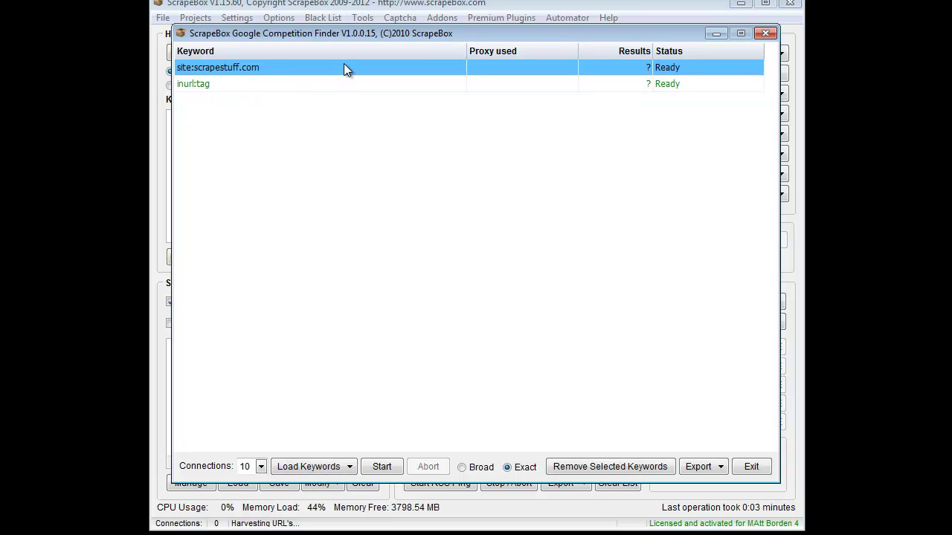
click(278, 104)
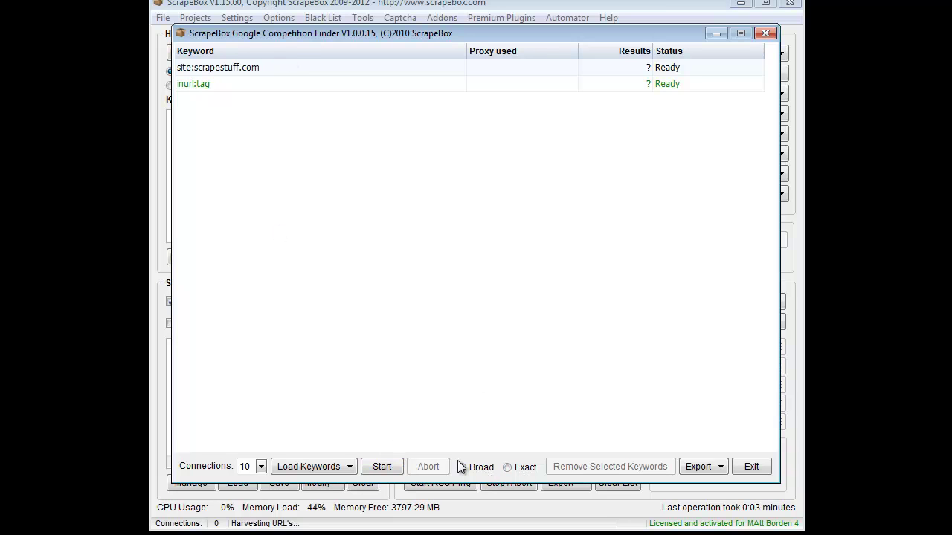
Run the Broad-match count for both footprints: 89 and 2,230,000,128 results
click(381, 469)
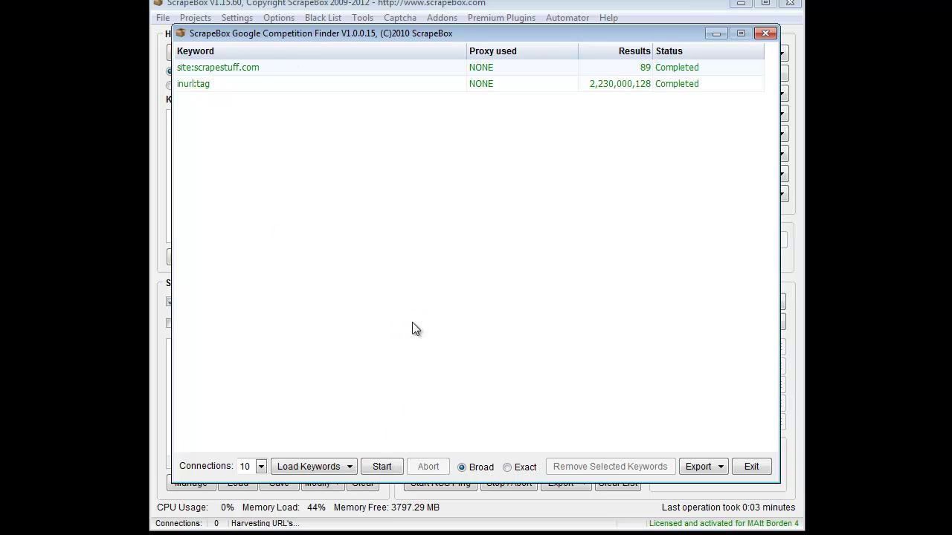